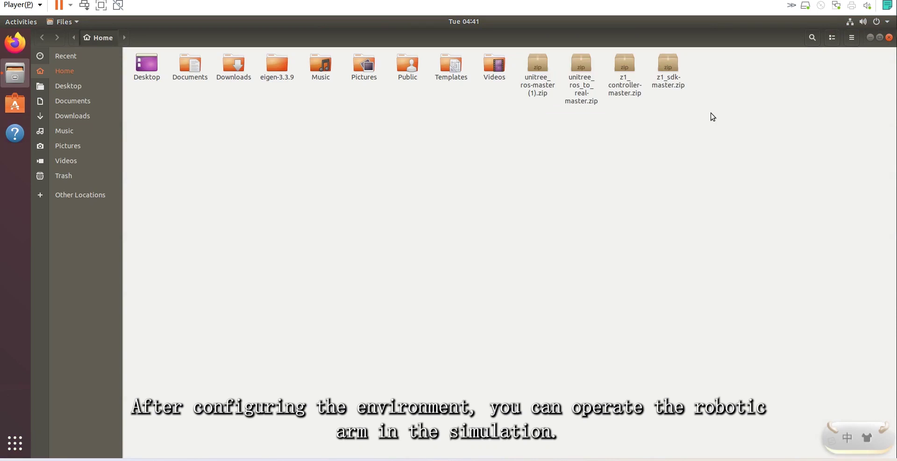
- Extract the four zip archives (unitree_ros, unitree_ros_to_real, z1_controller, z1_sdk) in place in the home folder
right_click(545, 77)
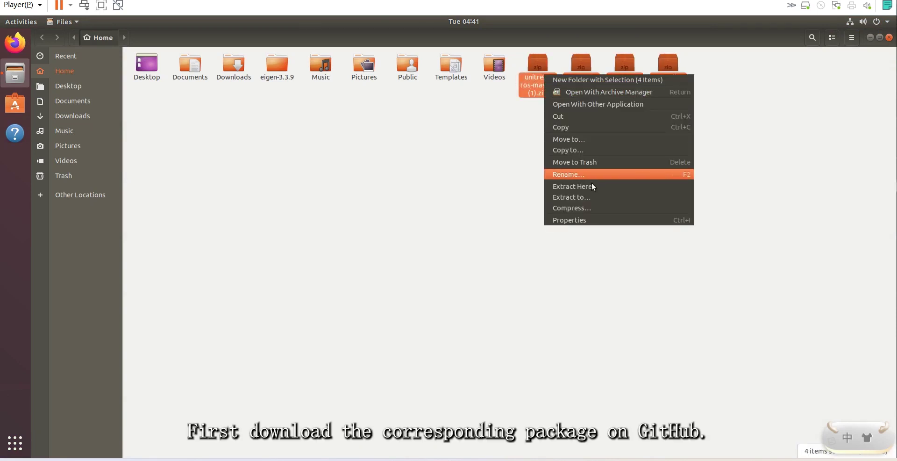
left_click(596, 186)
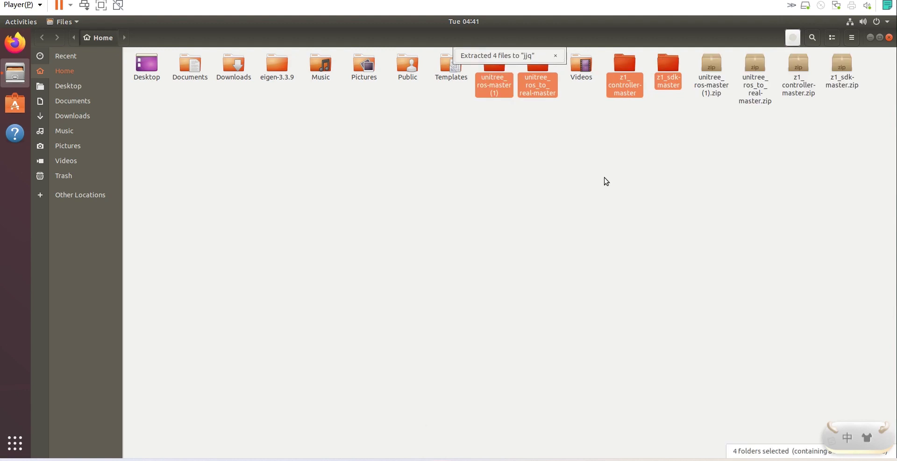
left_click(605, 182)
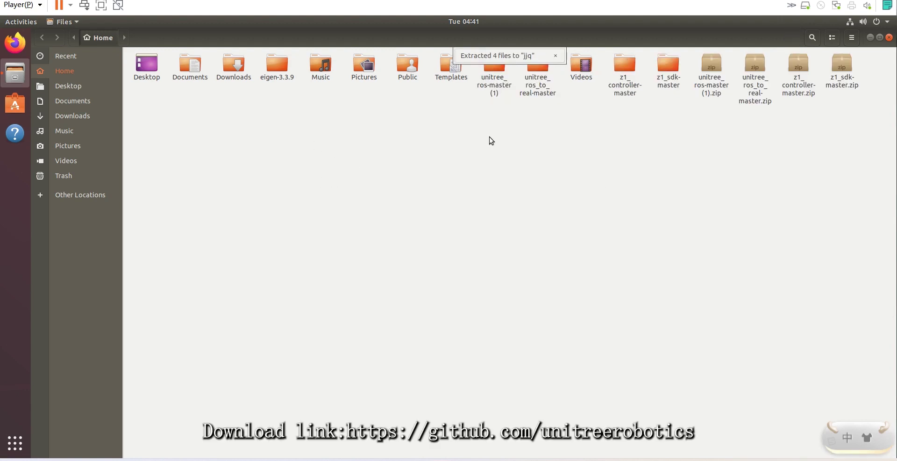
- Create a new folder named unitree_ws in the home folder
right_click(299, 169)
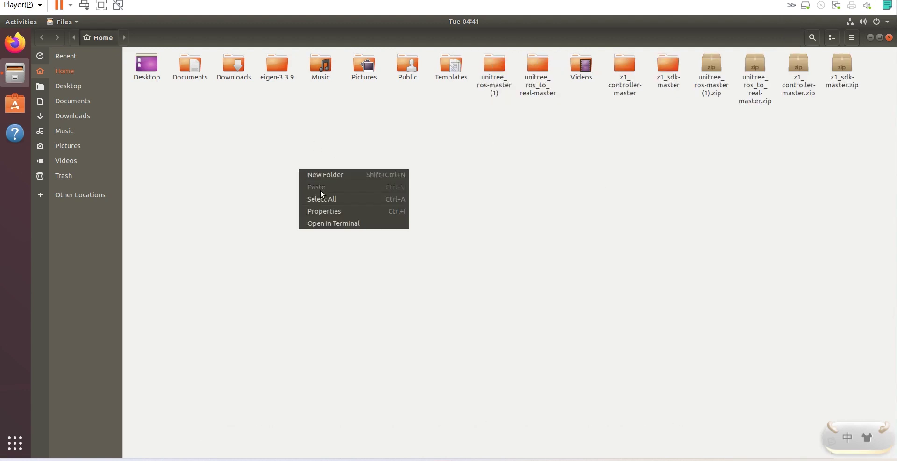
left_click(338, 173)
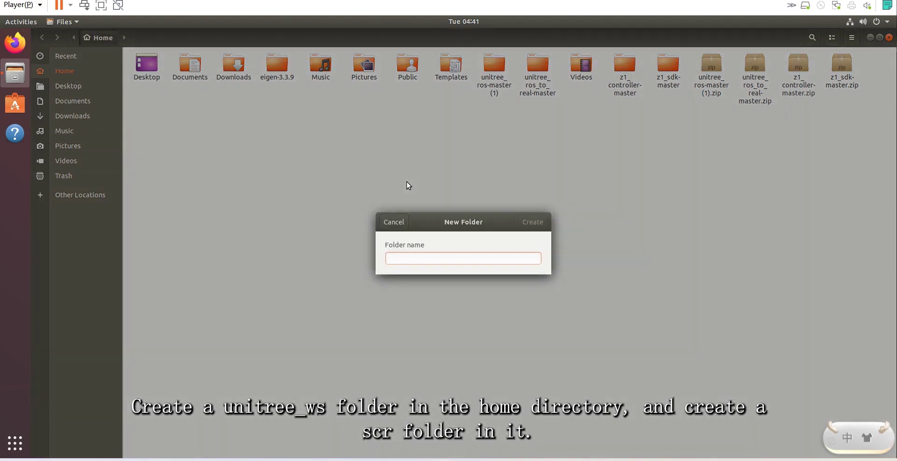
type("unitree")
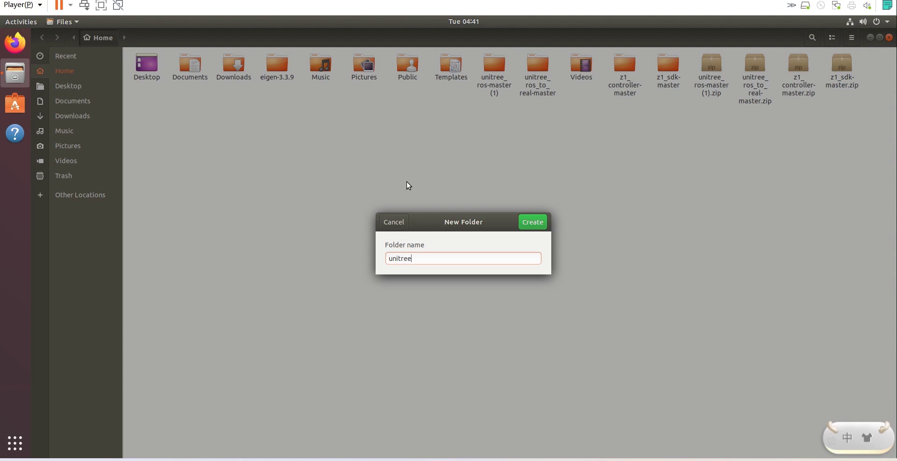
type("_ws")
key("Return")
left_click(410, 186)
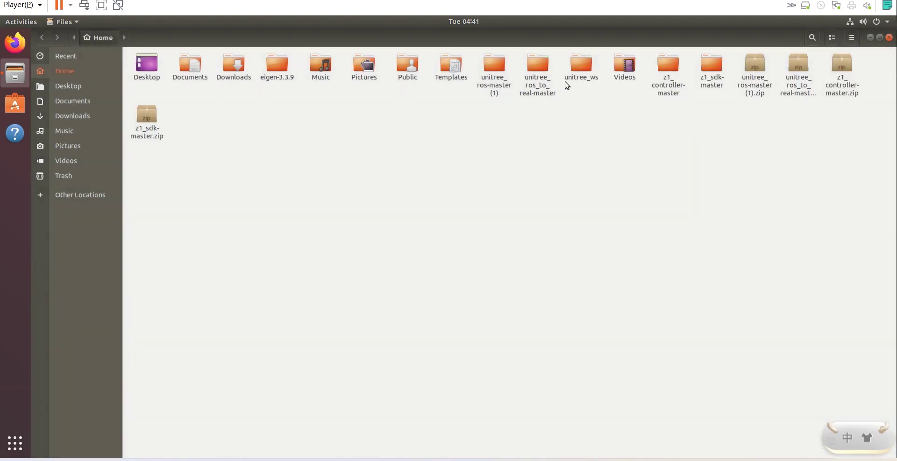
- Create a folder named src inside unitree_ws
double_click(579, 76)
right_click(219, 112)
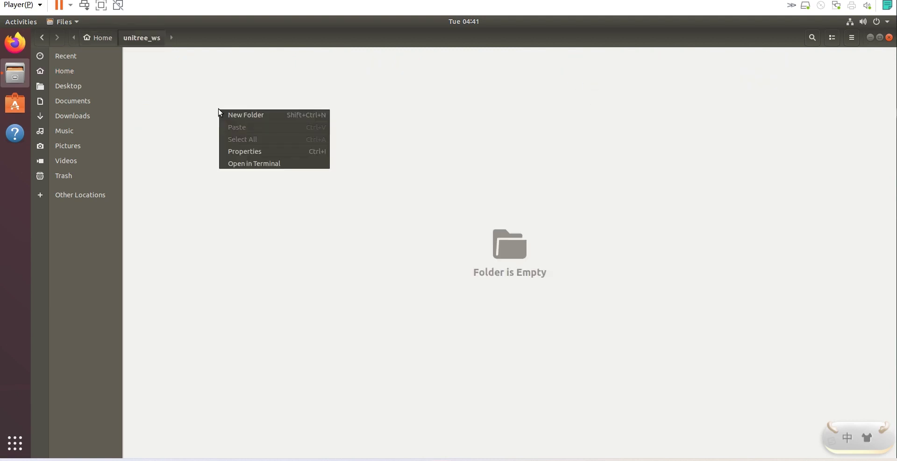
left_click(274, 117)
type("src")
left_click(533, 222)
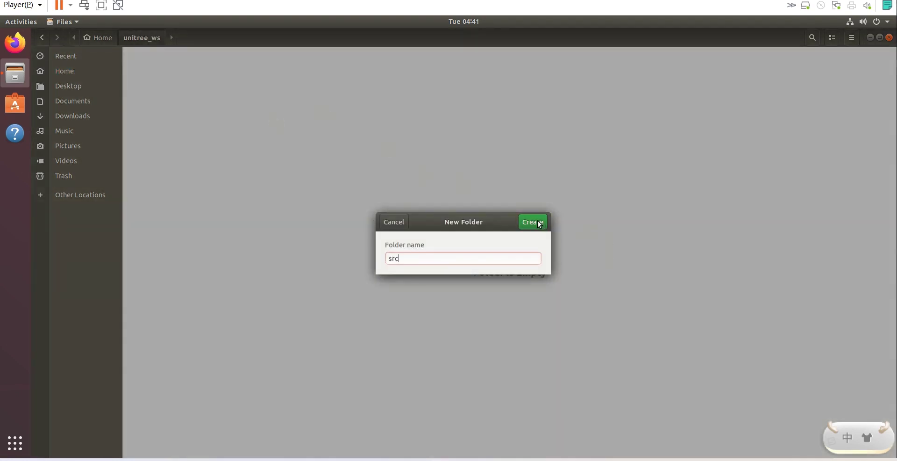
- Copy the inner unitree_ros-master folder from unitree_ros-master (1) into unitree_ws/src
left_click(101, 38)
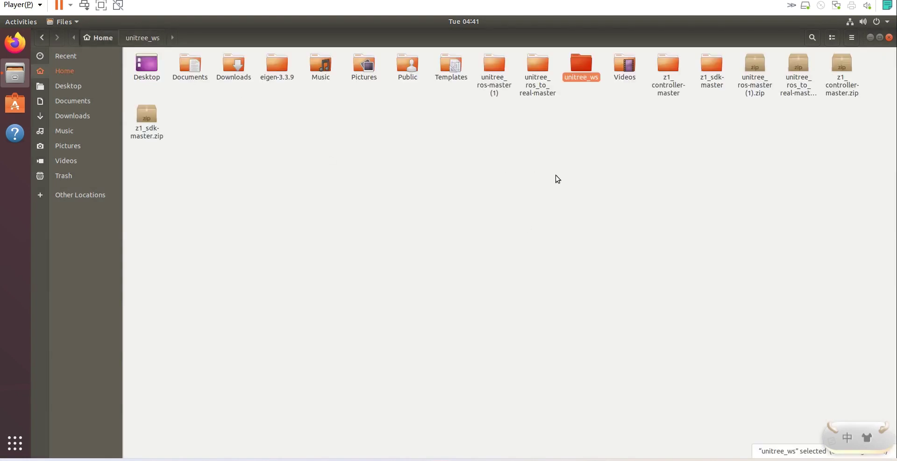
double_click(506, 70)
left_click(155, 78)
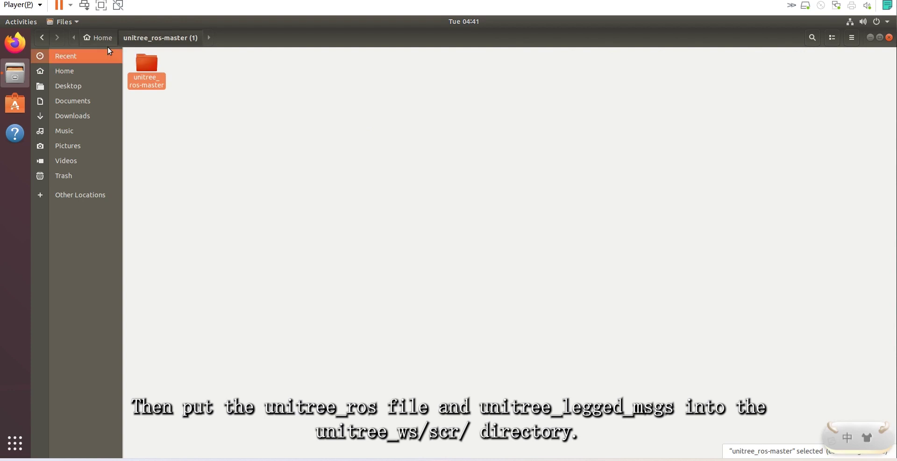
key("BackSpace")
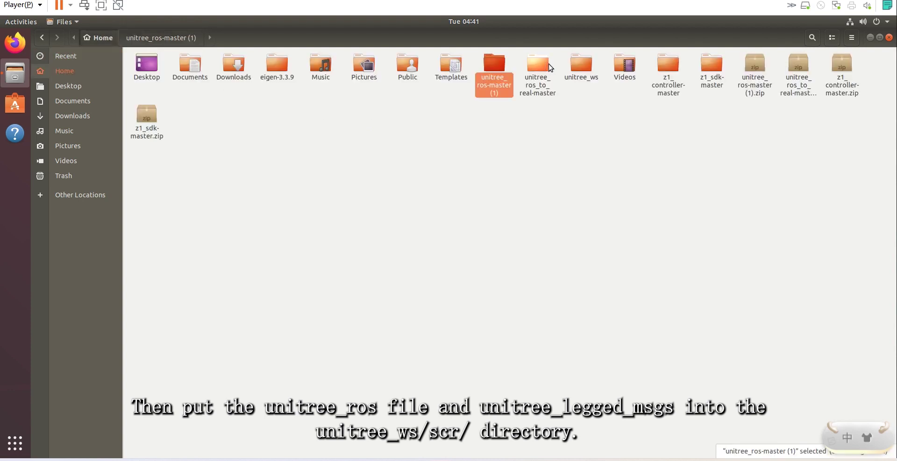
double_click(582, 68)
double_click(154, 70)
key("ctrl+v")
- Copy the unitree_legged_msgs folder from unitree_ros_to_real-master into unitree_ws/src
left_click(111, 41)
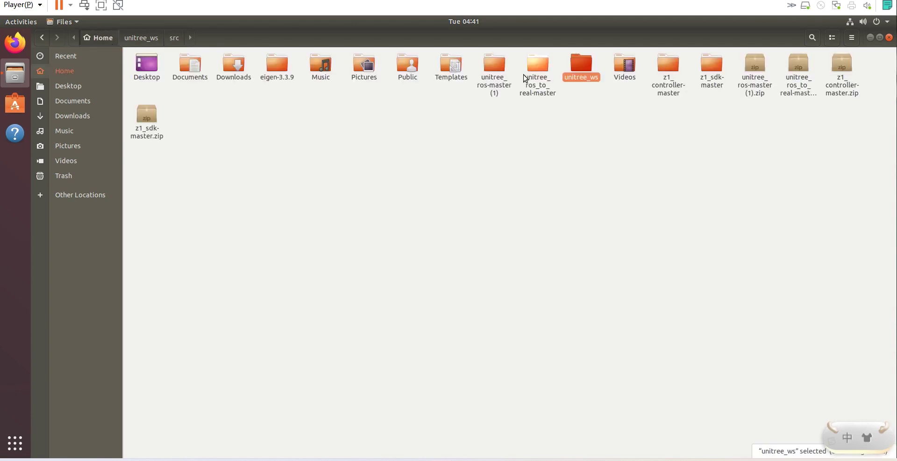
double_click(537, 71)
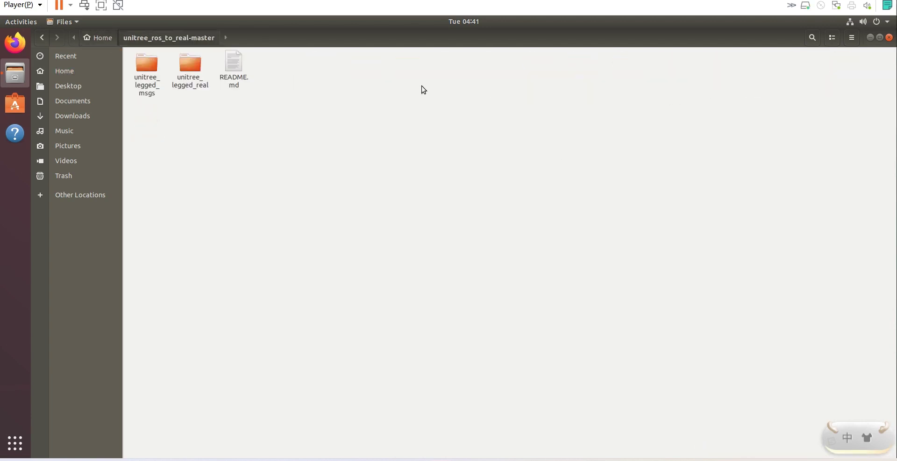
left_click(160, 80)
left_click(96, 37)
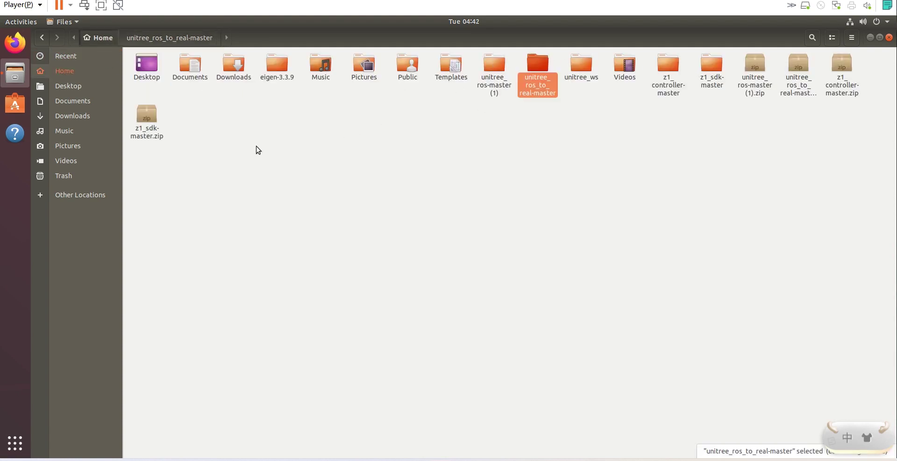
double_click(580, 73)
double_click(152, 76)
left_click(337, 122)
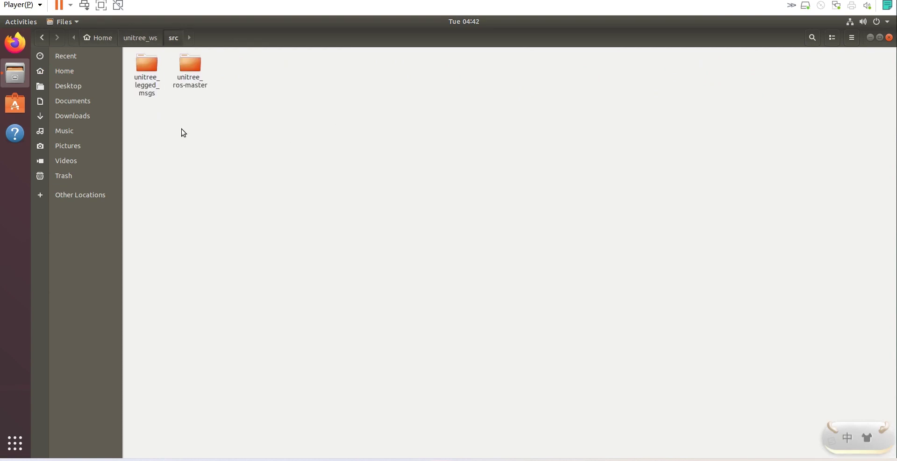
- Open a terminal in the unitree_ws folder and build the workspace with catkin_make
key("alt+Left")
right_click(215, 124)
left_click(252, 178)
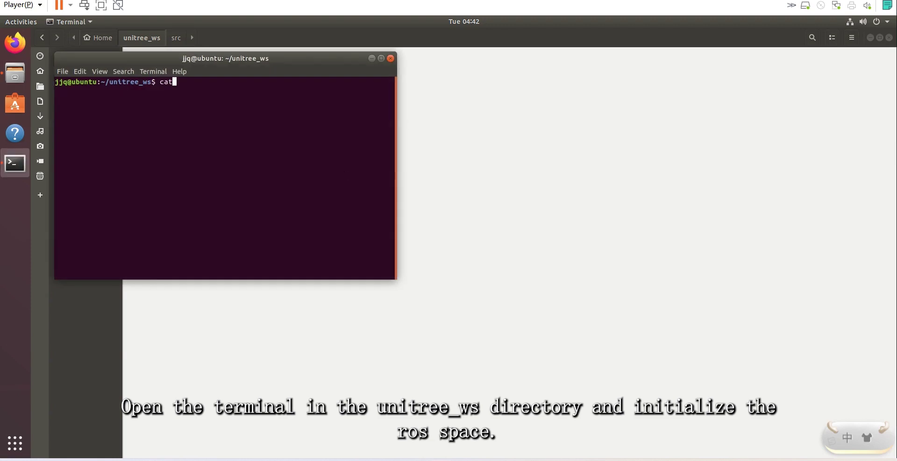
type("catkin_make")
key("Return")
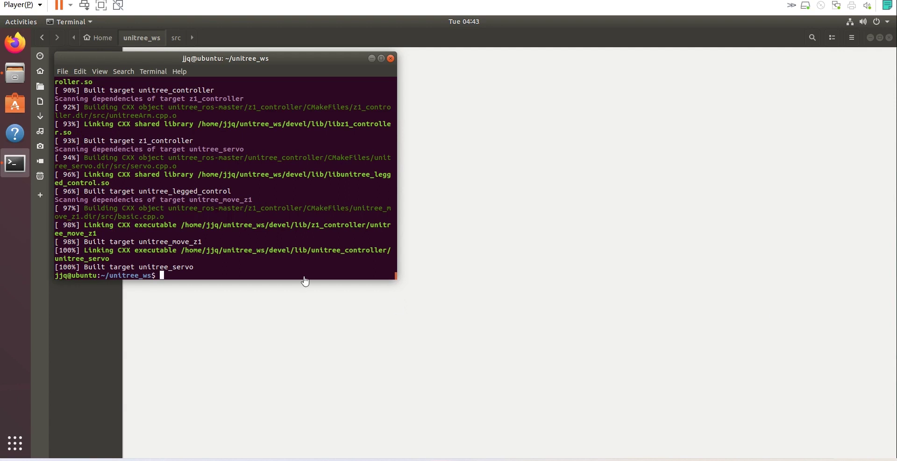
- Source devel/setup.bash and launch the unitree_gazebo z1.launch simulation with roslaunch
type("source devel/setup.bash")
key("Return")
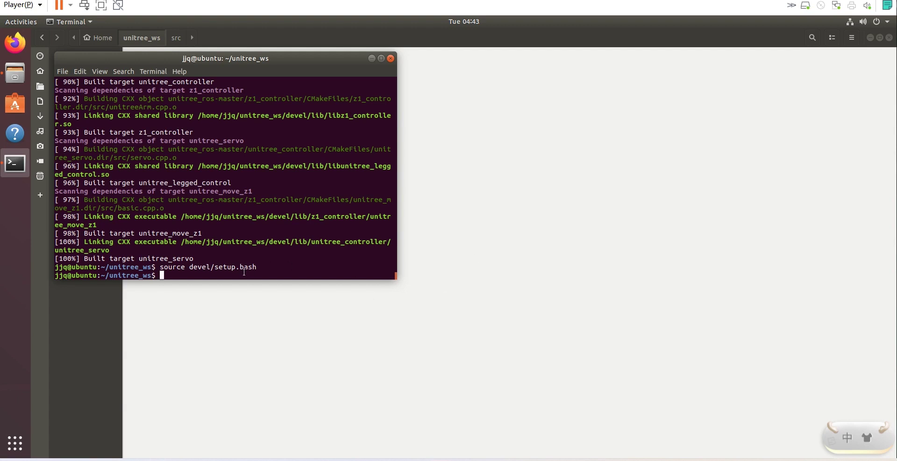
type("roslaunch u")
key("Tab")
type("g")
key("Tab")
type("z1")
key("Tab")
key("Return")
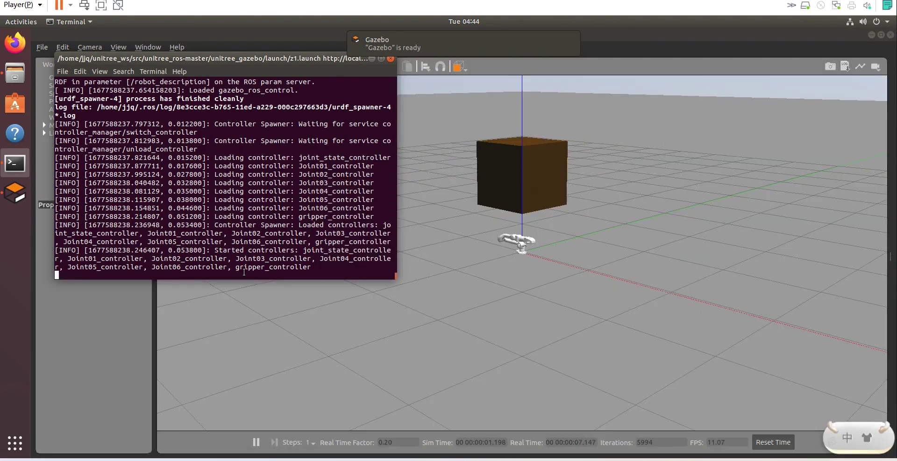
- Reduce the Gazebo window from full size and examine the simulated robotic arm up close
left_click(880, 36)
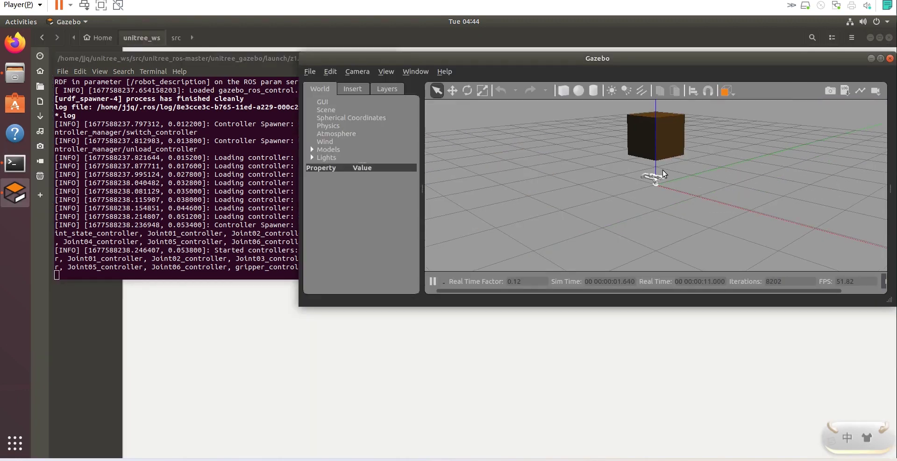
scroll(650, 180, "up", 3)
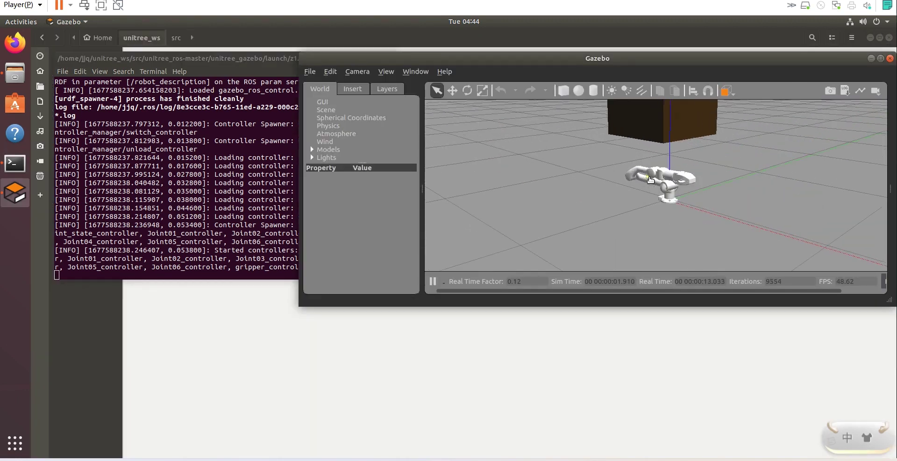
scroll(651, 179, "up", 2)
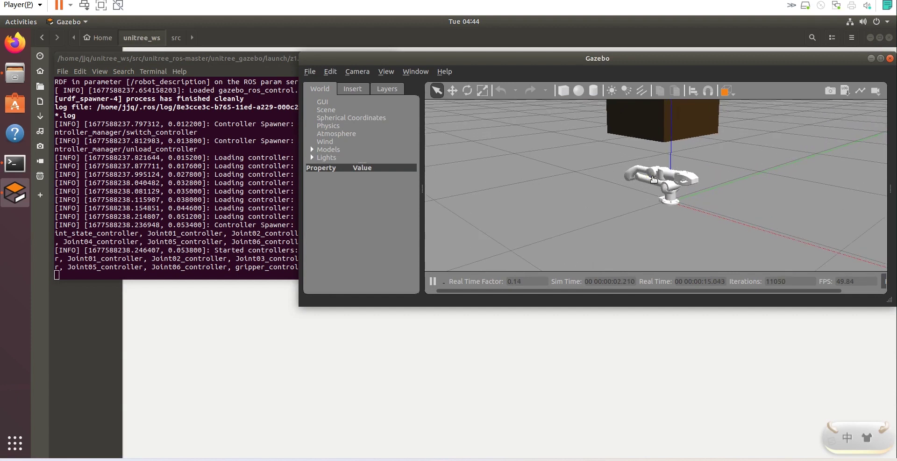
- Minimize the simulation's terminal and the Gazebo window to get back to the file manager
left_click(278, 59)
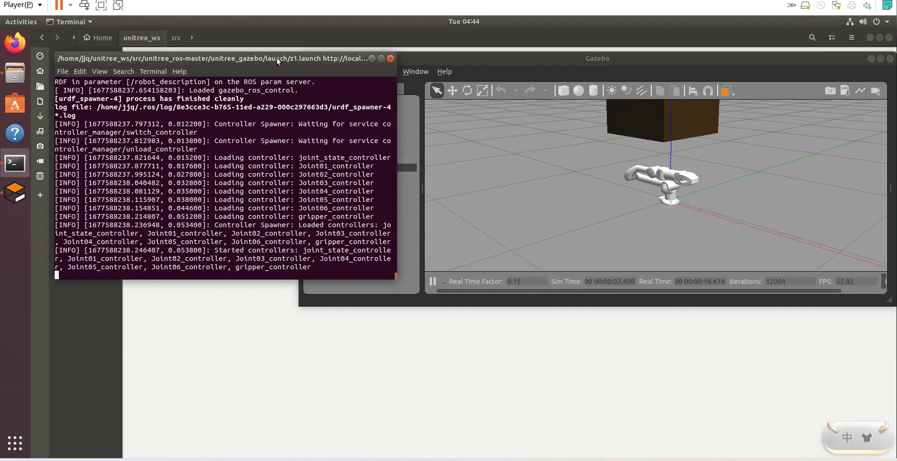
left_click(372, 58)
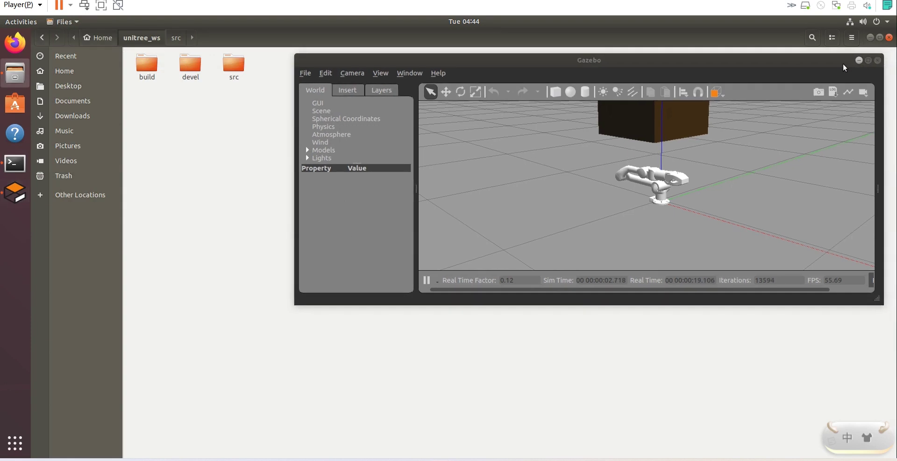
left_click(865, 61)
- Open CMakeLists.txt from the z1_controller-master folder in the home directory
left_click(112, 39)
double_click(669, 75)
double_click(288, 86)
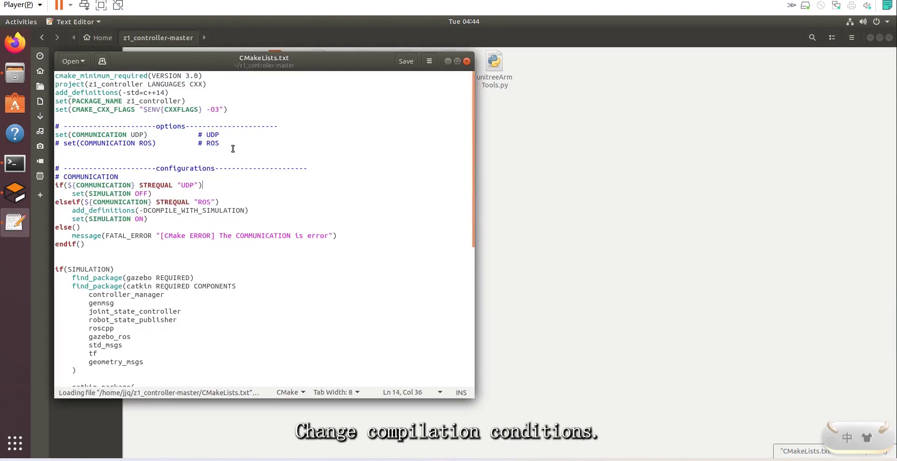
- Comment out set(COMMUNICATION UDP), uncomment set(COMMUNICATION ROS) in the options section, and save and close CMakeLists.txt
left_click_drag(233, 148, 66, 138)
left_click(91, 151)
key("Up")
key("Up")
type("#")
key("BackSpace")
key("Up")
key("Up")
key("Up")
left_click(415, 65)
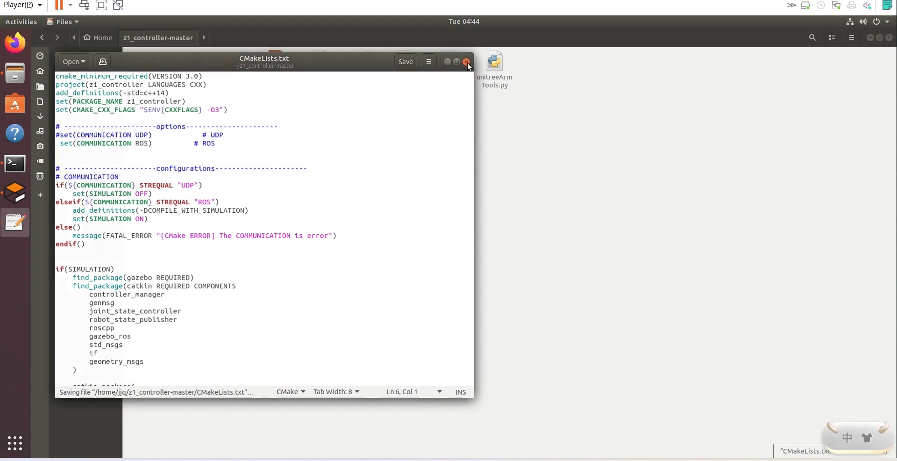
left_click(468, 61)
- Open a terminal in z1_controller-master, create a build directory and change into it
right_click(282, 167)
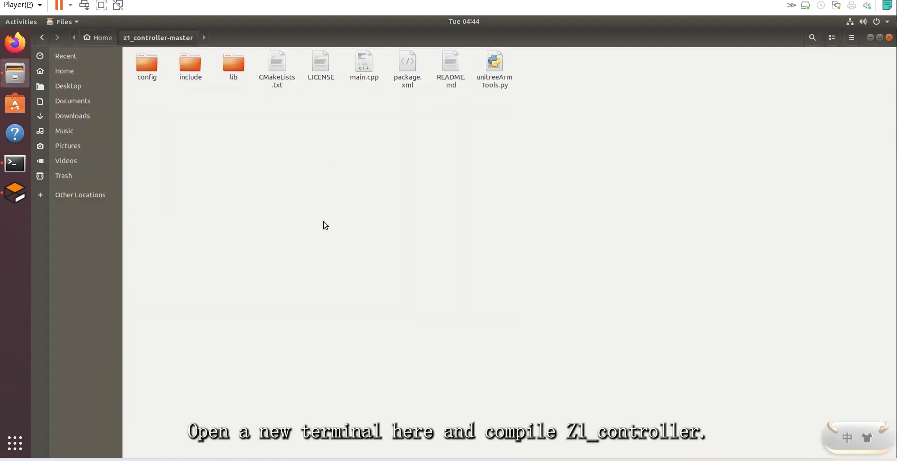
left_click(326, 220)
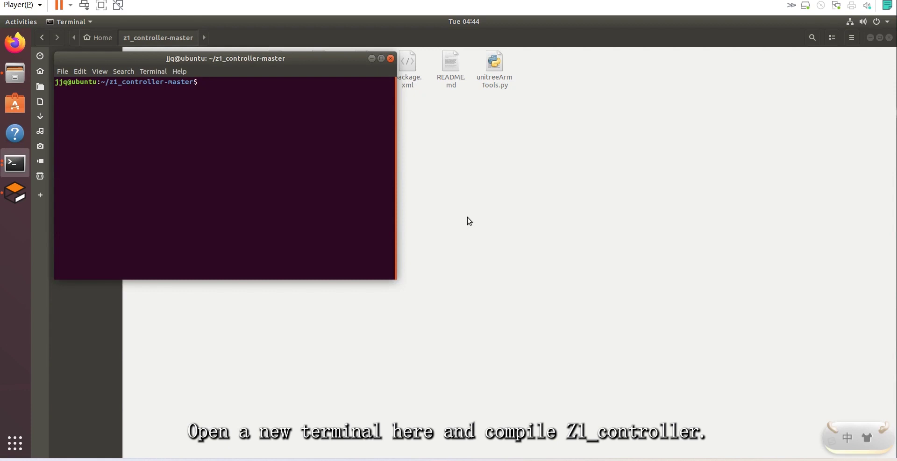
type("r build")
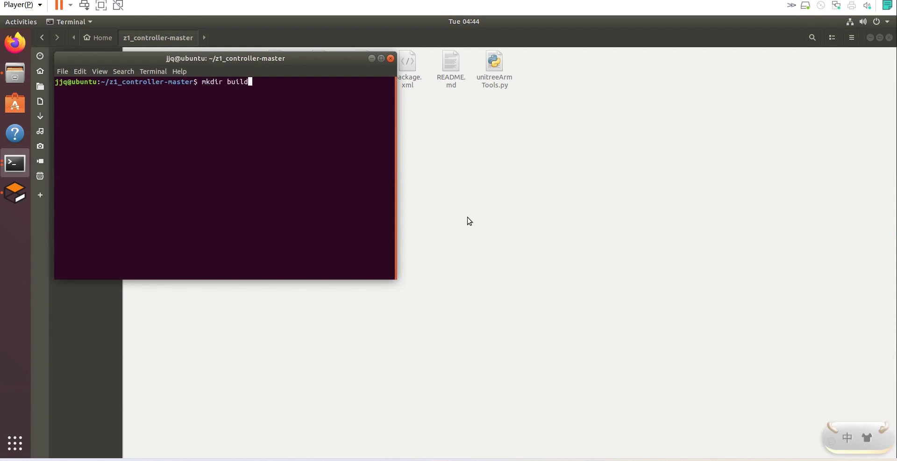
key("Return")
type("cd build/")
key("Return")
- Configure the controller project with cmake .. and compile it with make
type("cmake ..")
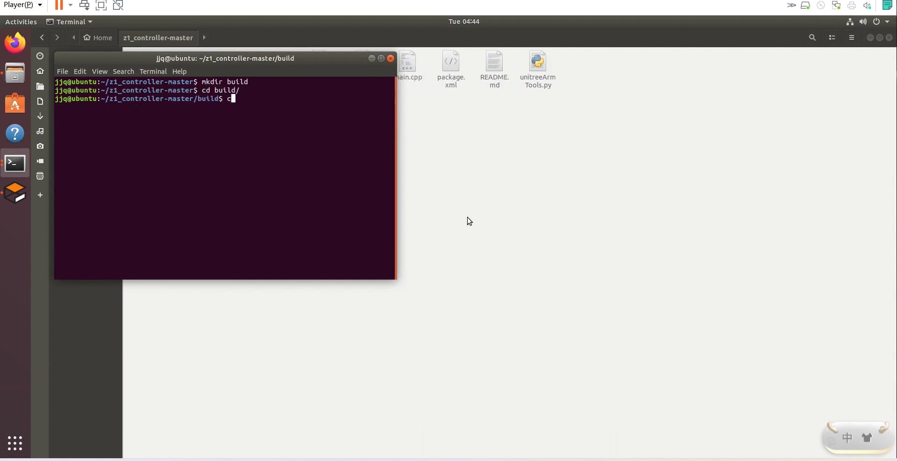
key("Return")
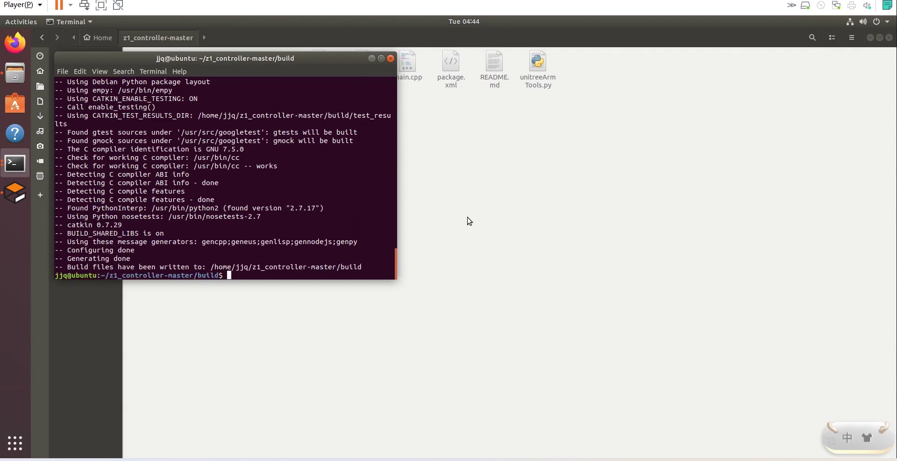
type("make")
key("Return")
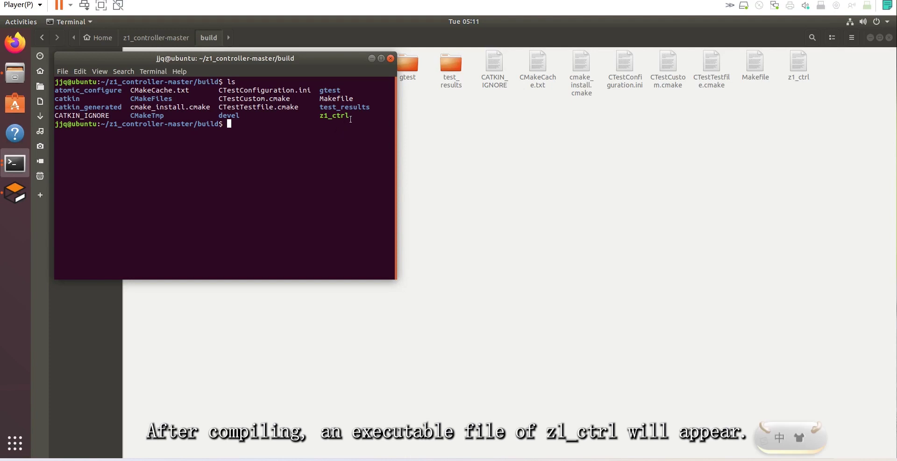
- Run ./z1_ctrl k from the build directory and switch to the Gazebo simulation
left_click_drag(351, 119, 317, 115)
left_click(268, 126)
type("./z1")
key("Tab")
type("k")
key("Return")
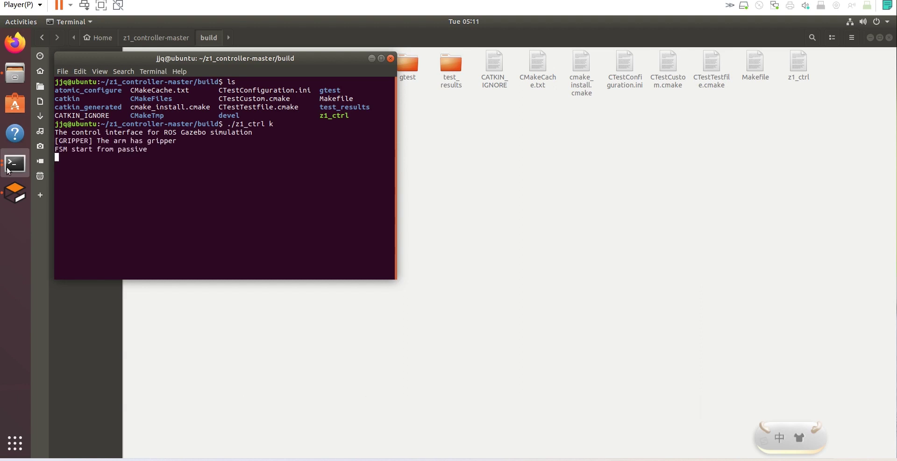
left_click(16, 193)
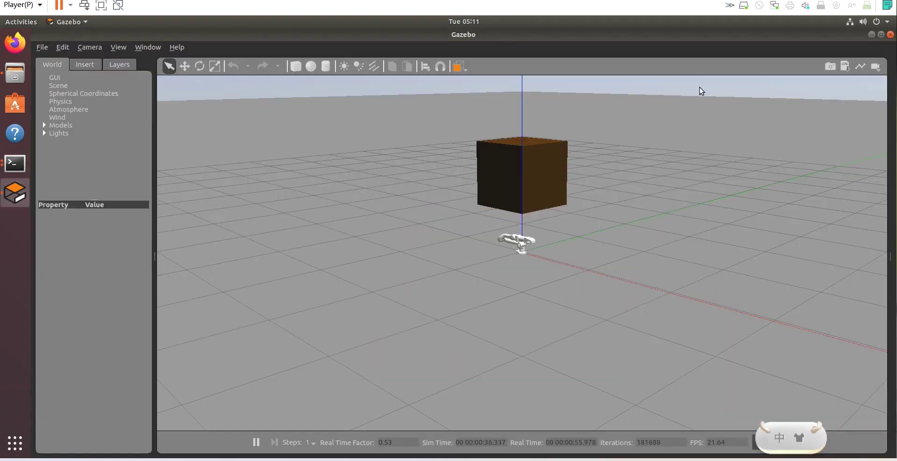
- Shrink the Gazebo window so the controller terminal is visible beside it, and zoom in on the robotic arm
left_click(881, 34)
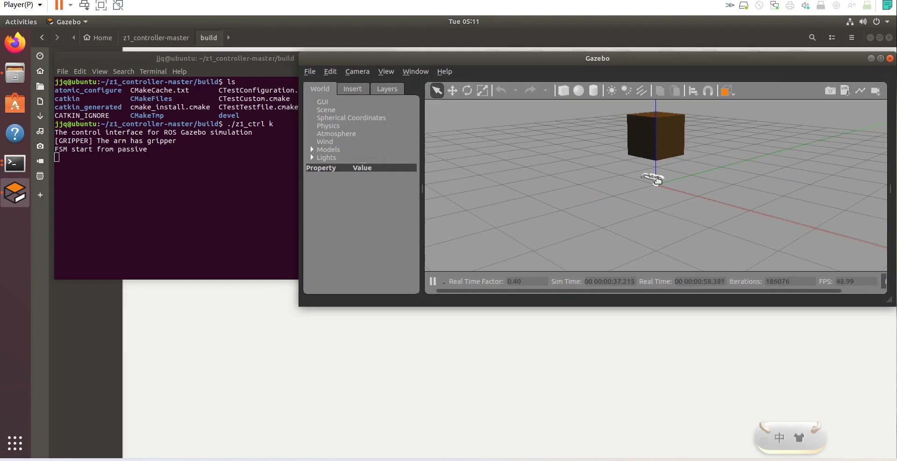
scroll(658, 180, "up", 5)
scroll(658, 181, "down", 2)
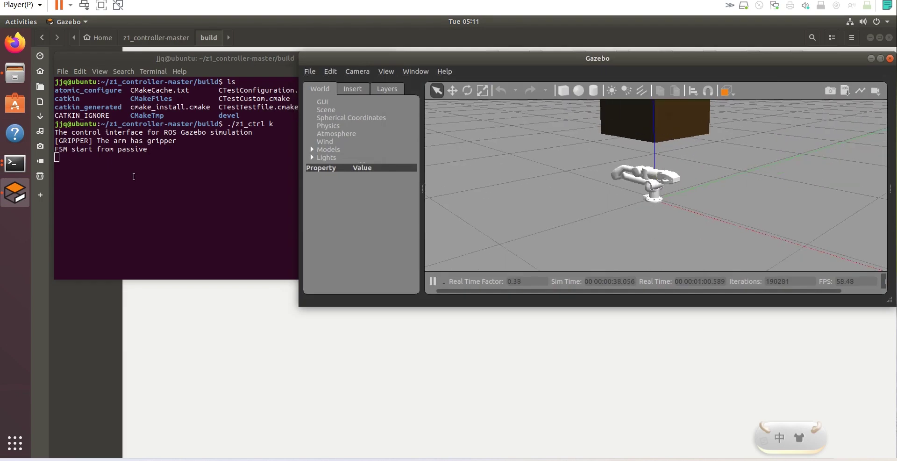
- Switch the running controller from passive to joint space control and rotate joint 2 to raise the arm
left_click(126, 174)
key("2")
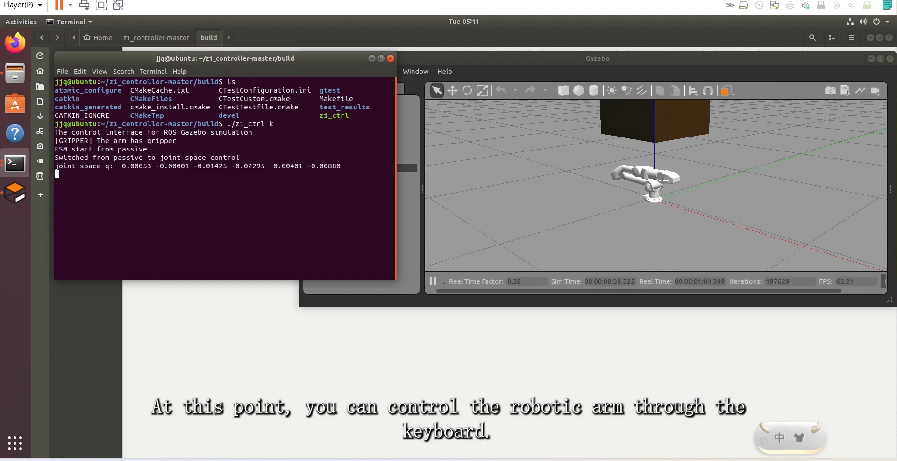
key("w")
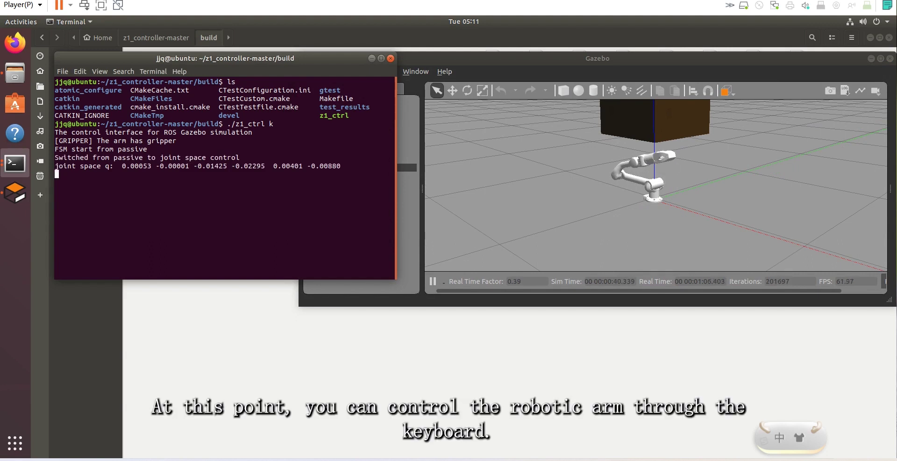
key("w")
- Switch the controller to trajectory mode and back to joint space control, and return the arm to its start pose
key("minus")
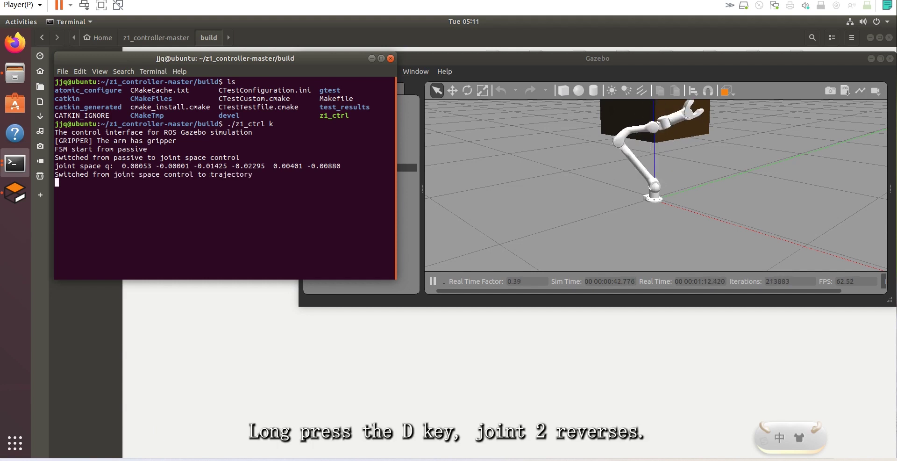
key("2")
key("1")
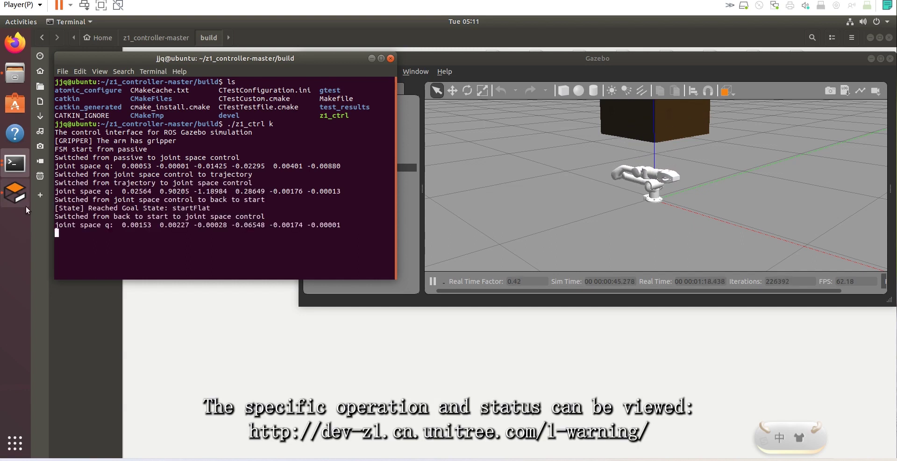
- Stop the keyboard controller, run ./z1_ctrl without the k option for SDK control, and inspect the z1_sdk connection warnings
key("ctrl+c")
key("Up")
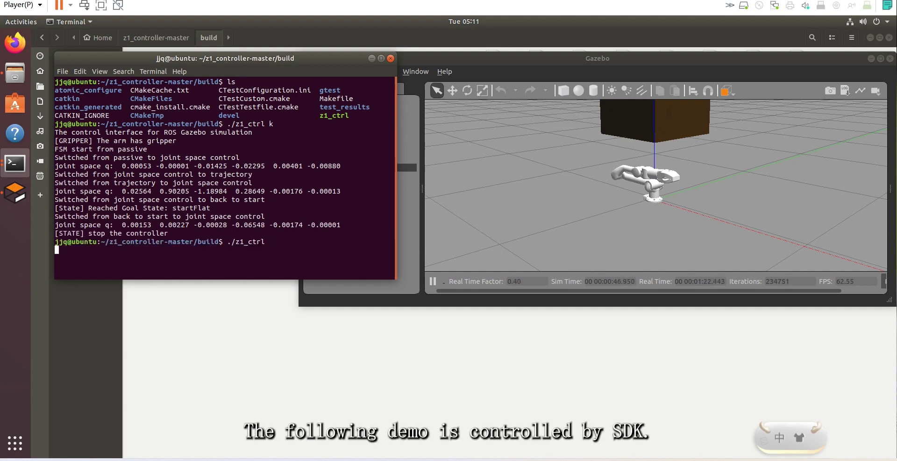
key("Return")
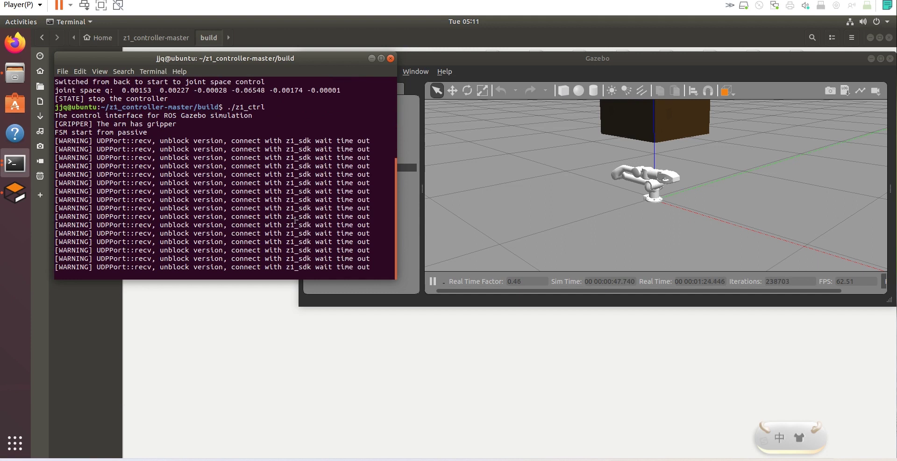
left_click_drag(310, 242, 267, 242)
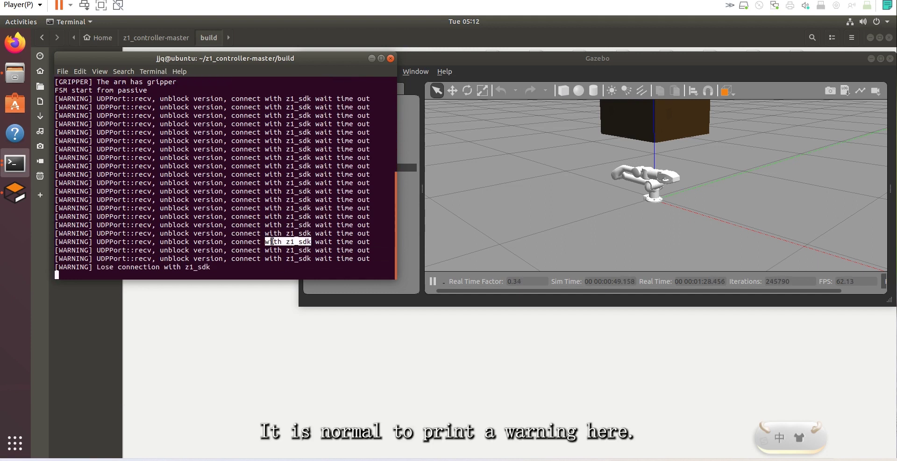
left_click(290, 250)
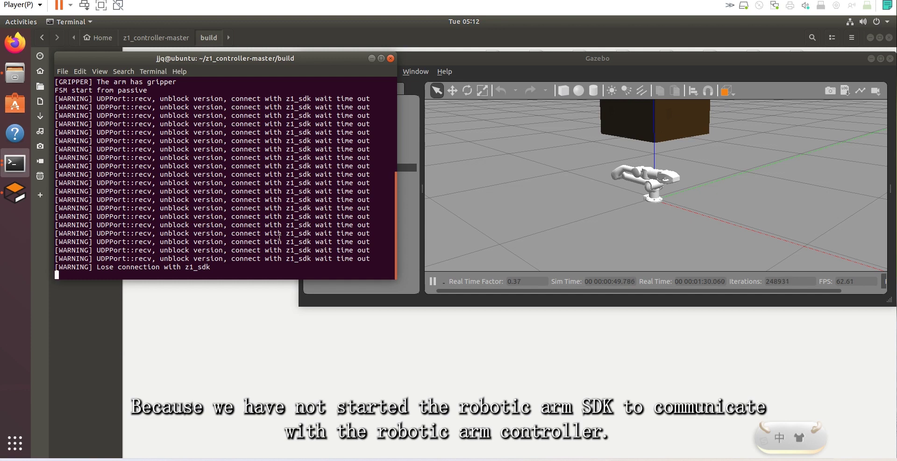
- Open a terminal in the z1_sdk-master folder, create a build directory and change into it
left_click(361, 44)
left_click(107, 36)
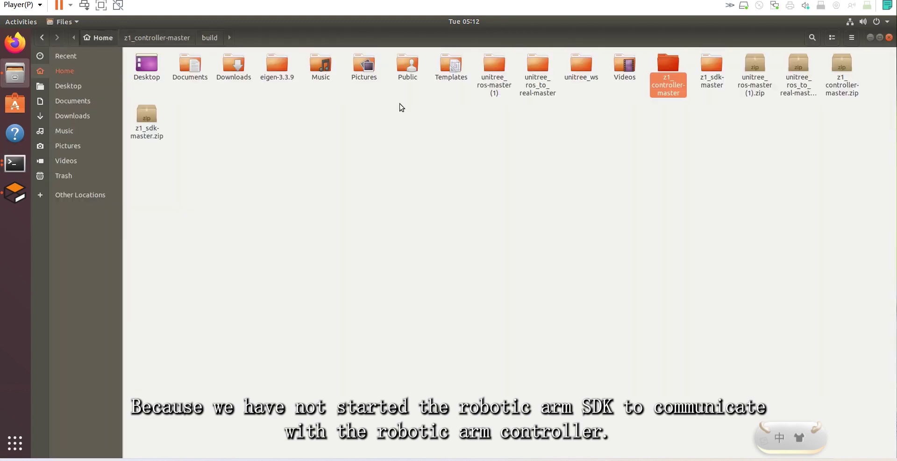
double_click(711, 70)
right_click(217, 161)
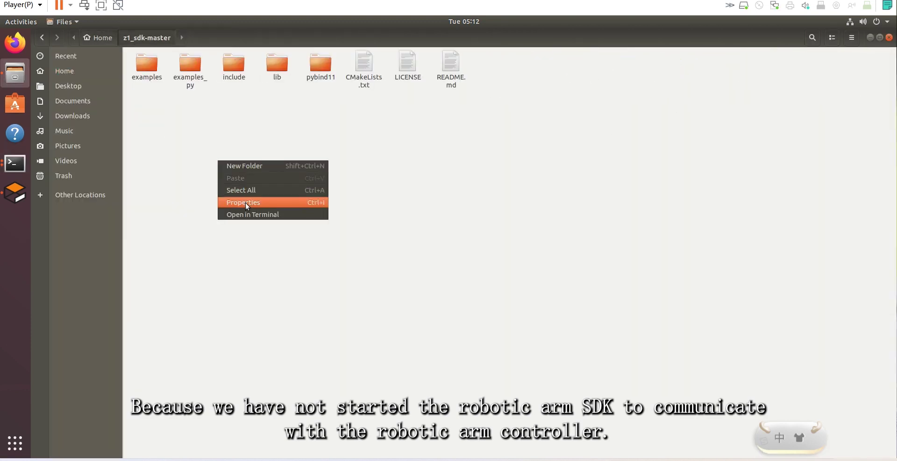
left_click(249, 214)
type("mkdir build")
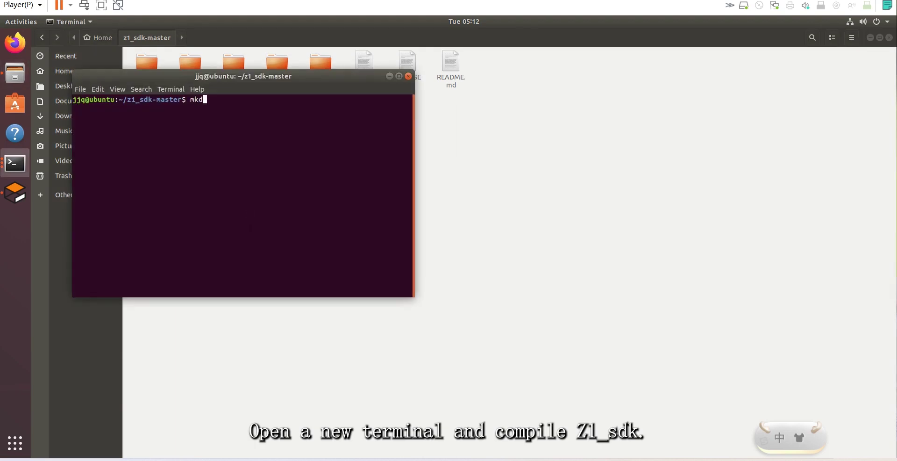
key("Return")
type("cd build/")
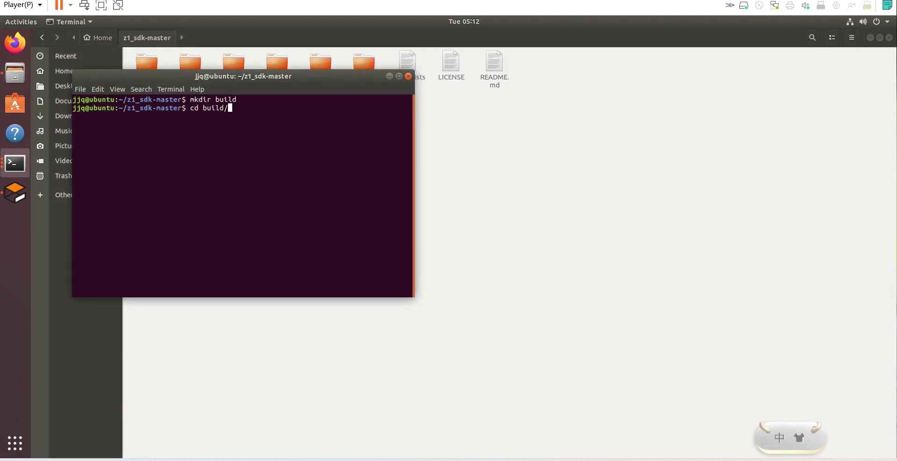
key("Return")
- Configure the SDK project with cmake .. and compile it with make
type("cmake ..")
key("Return")
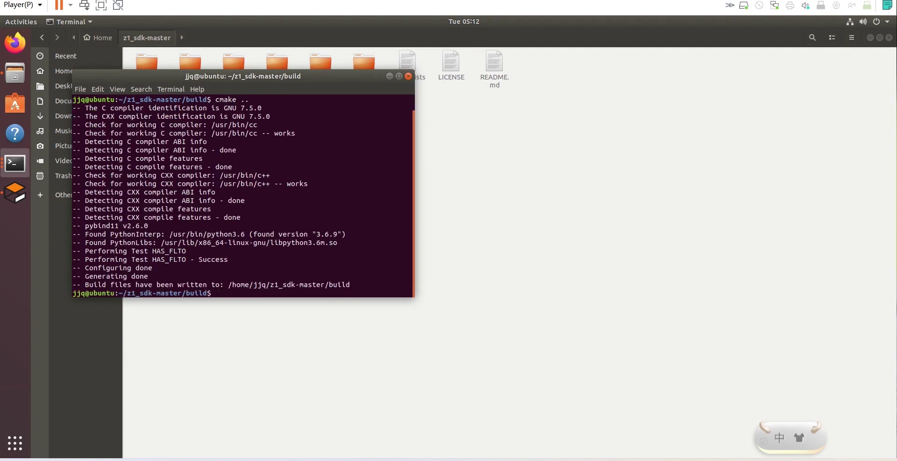
type("make")
key("Return")
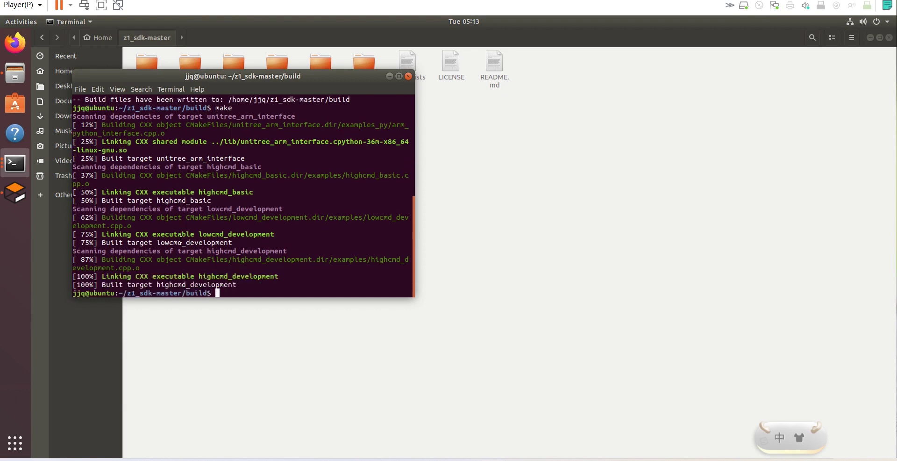
- List the SDK build directory with ls and examine the compiled executables
type("ls")
key("Return")
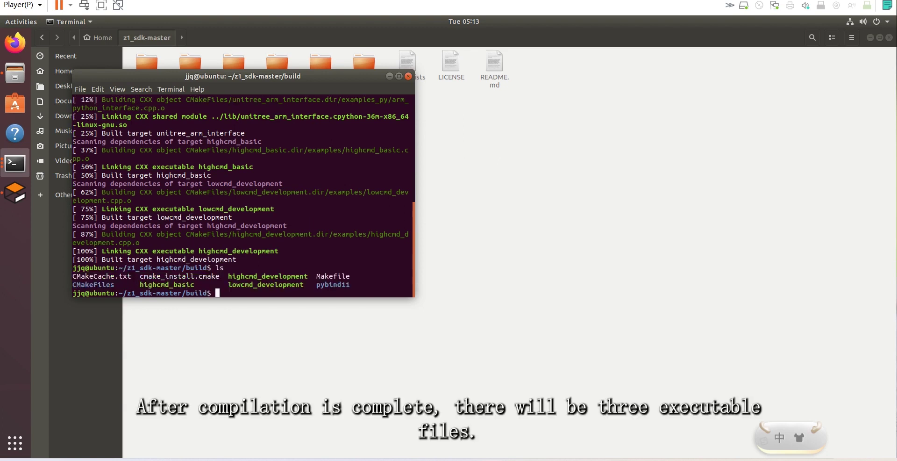
left_click_drag(135, 284, 306, 284)
left_click(219, 283)
left_click(316, 287)
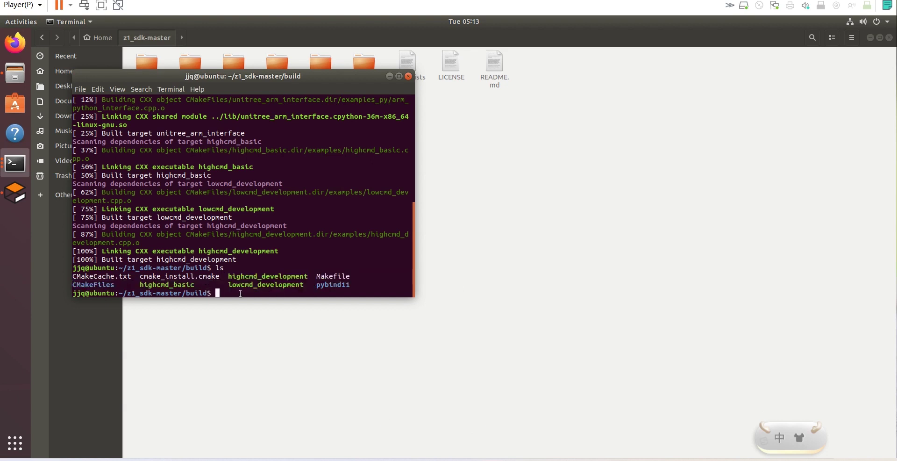
- Bring the Gazebo simulation into view beside the SDK terminal and run ./highcmd_basic from the build directory
left_click(21, 201)
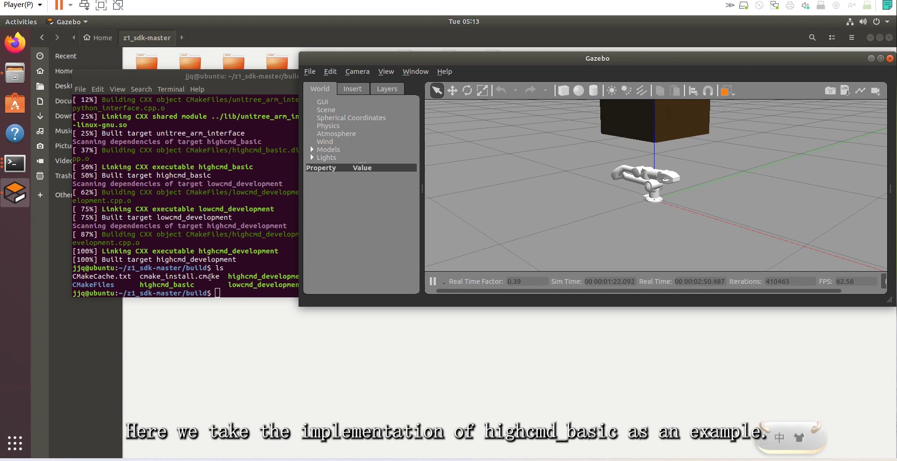
left_click(225, 289)
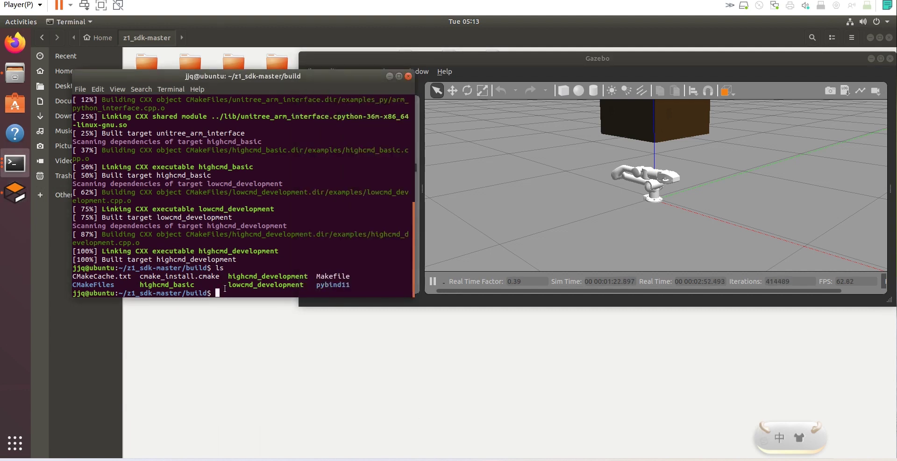
type("./highcmd_basic")
key("Return")
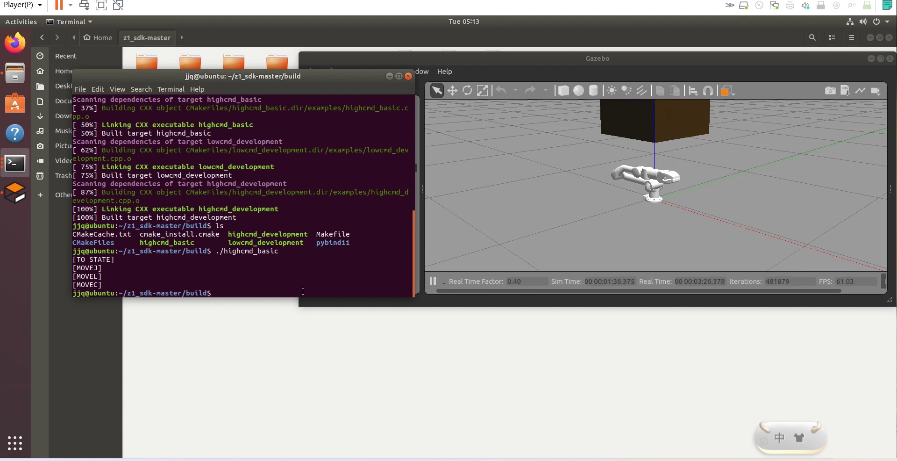
- Bring up the z1_controller-master terminal and move its window clear of the SDK terminal and the simulated arm
left_click(16, 163)
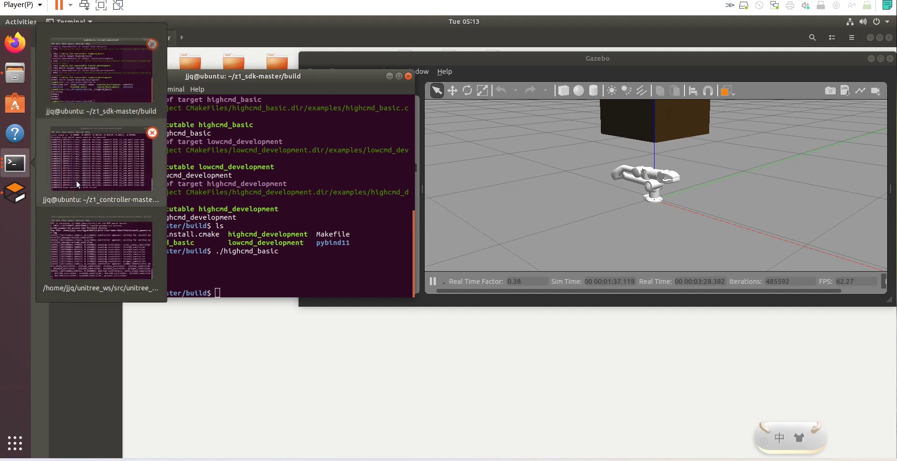
left_click(102, 177)
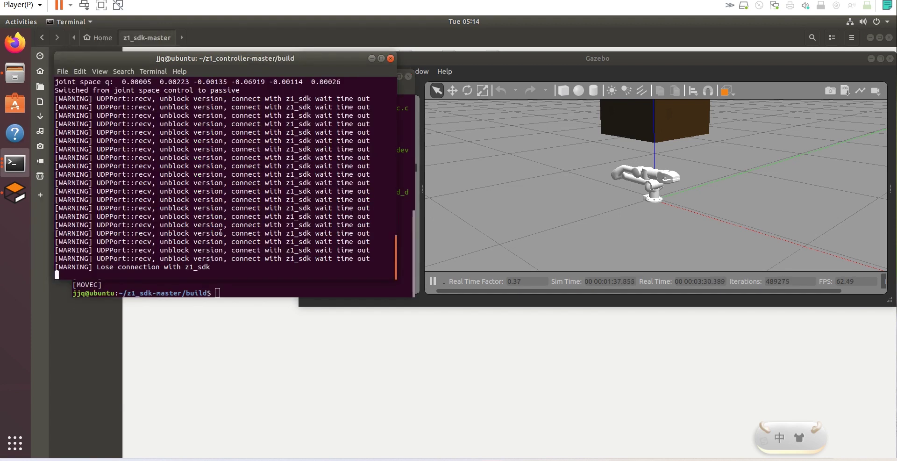
left_click_drag(592, 229, 550, 217)
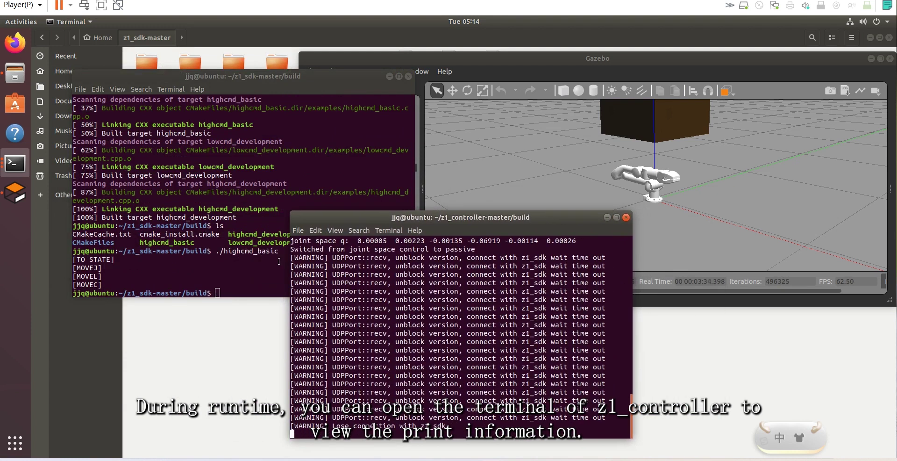
- Run ./highcmd_basic again in the SDK terminal and highlight the state-switch messages printed in the controller terminal
left_click(231, 283)
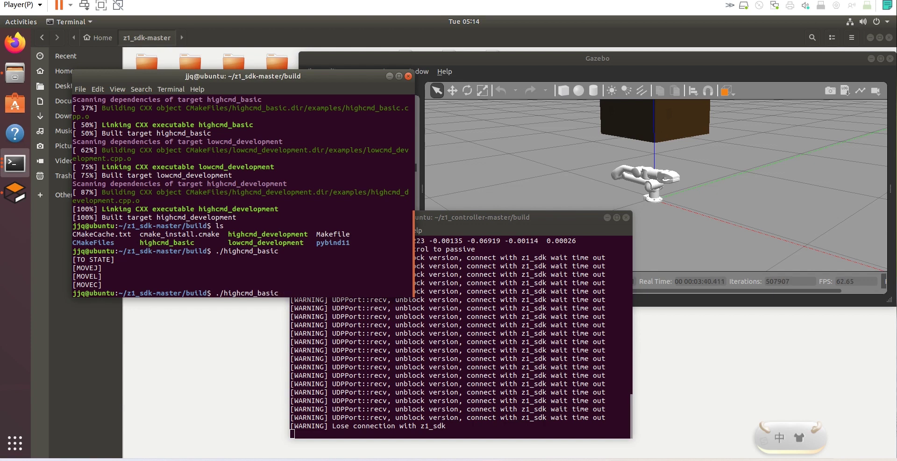
key("Return")
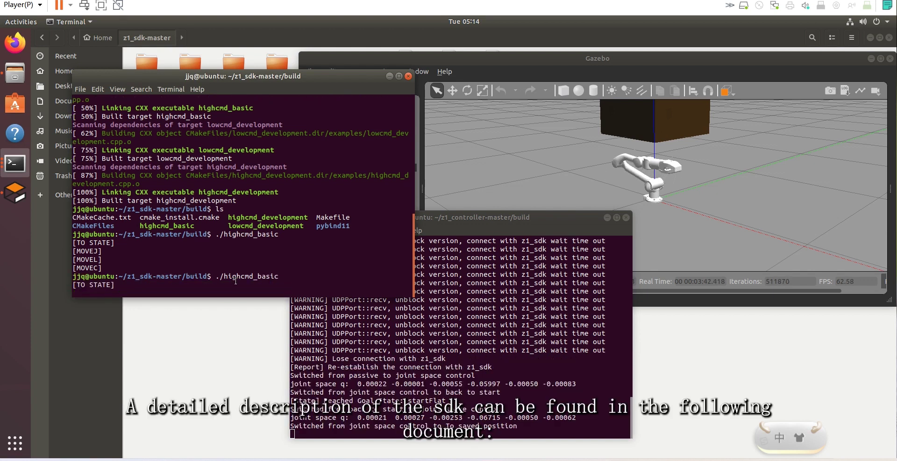
left_click(458, 327)
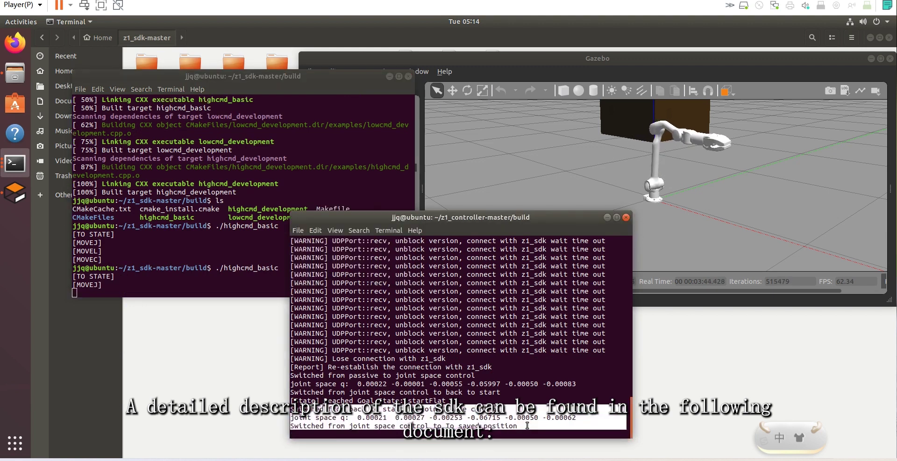
left_click_drag(290, 375, 626, 392)
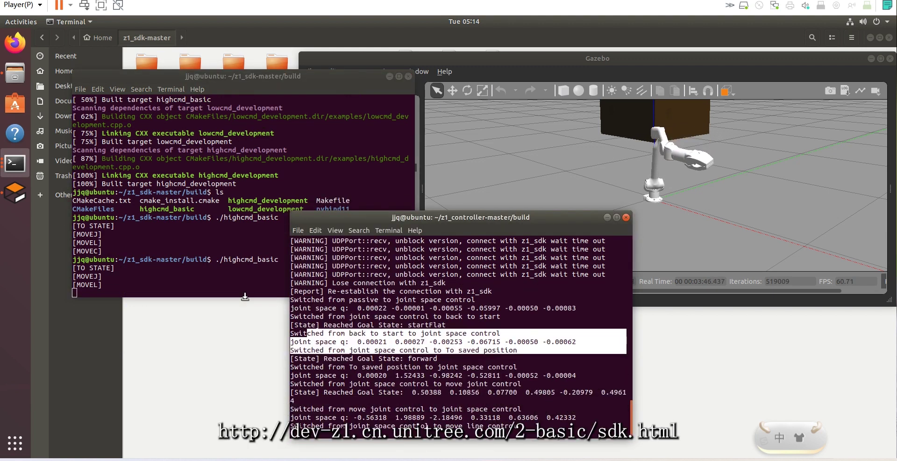